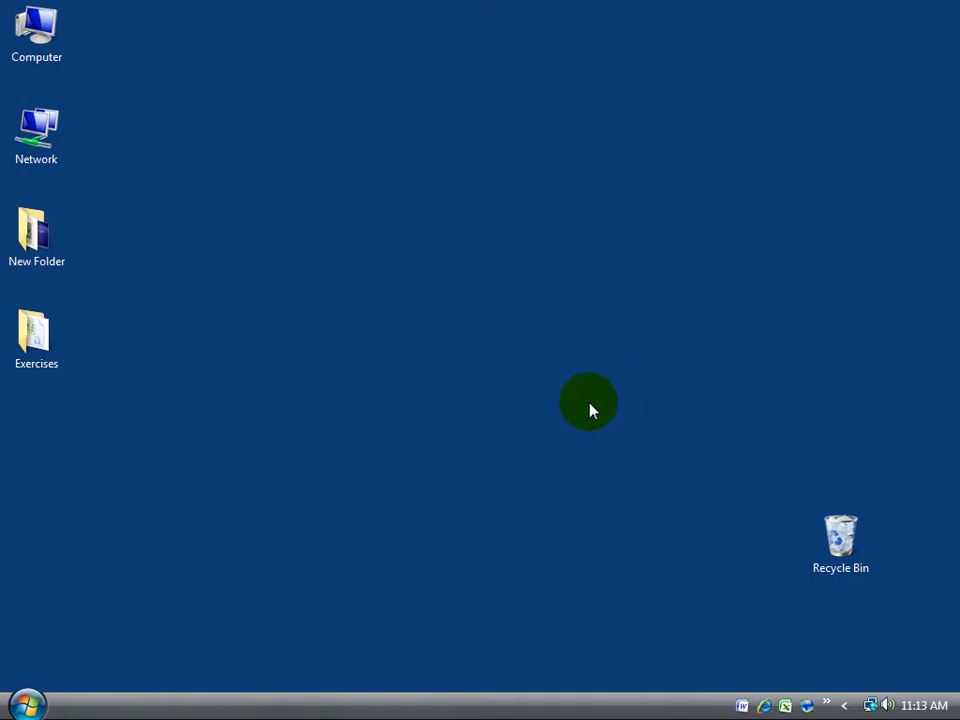
Open Personalization from the desktop's right-click menu.
click(25, 706)
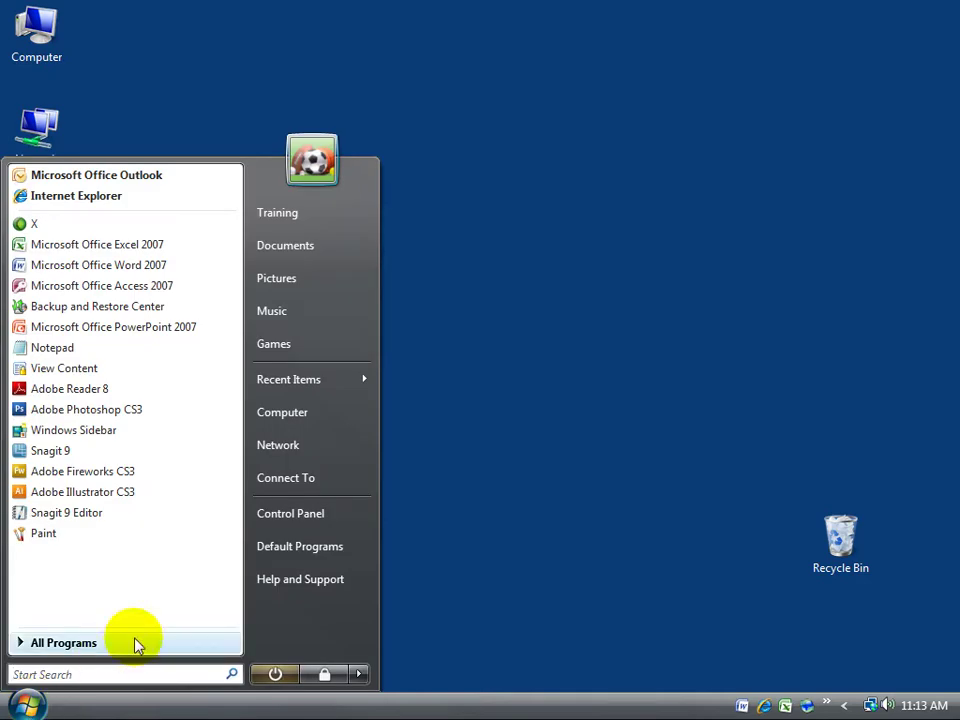
click(488, 392)
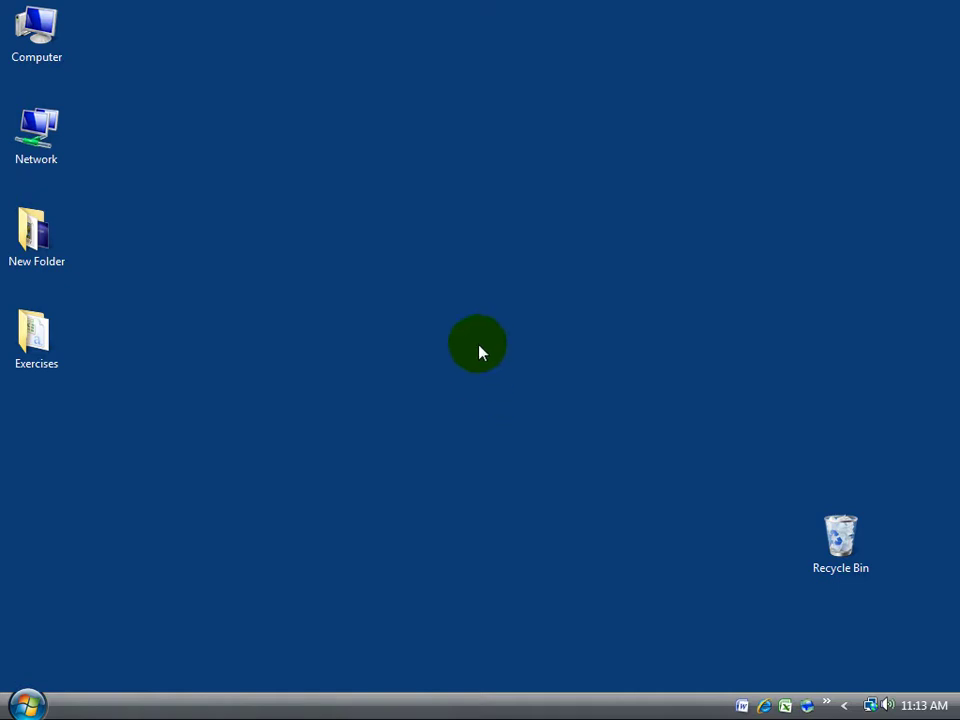
right_click(446, 390)
click(514, 619)
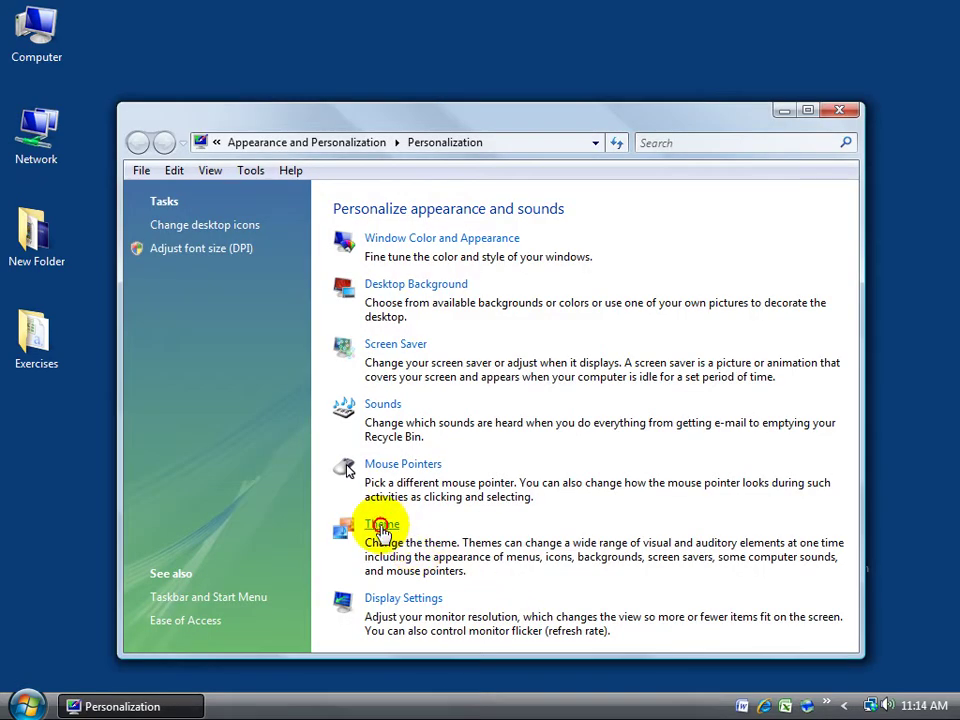
In Theme Settings, choose Windows Vista as the theme, previewing its green wallpaper.
click(335, 527)
click(240, 170)
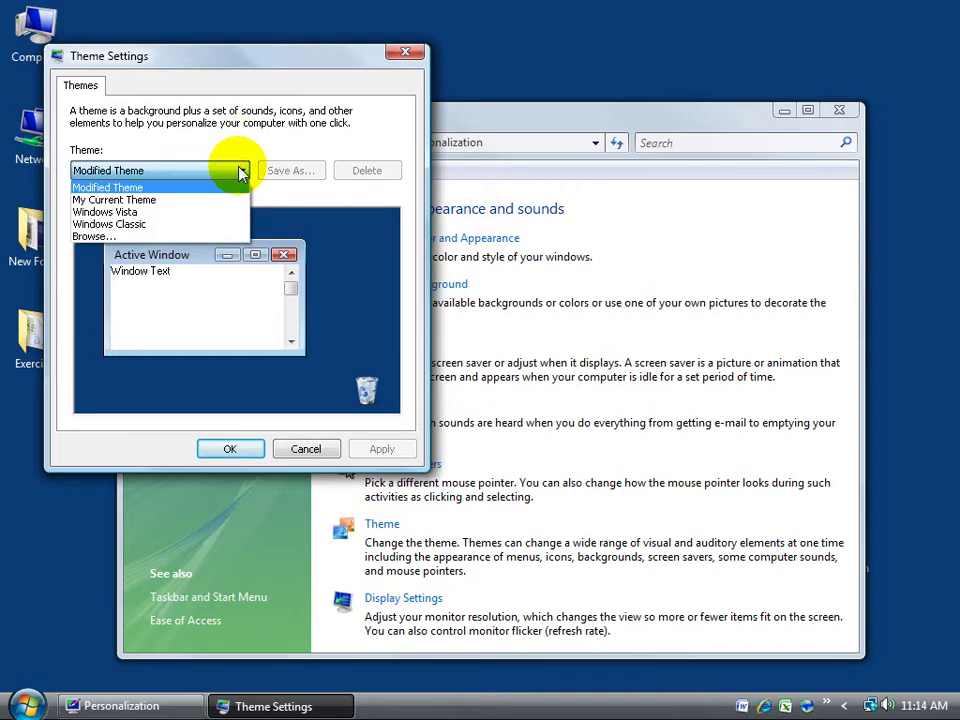
click(162, 202)
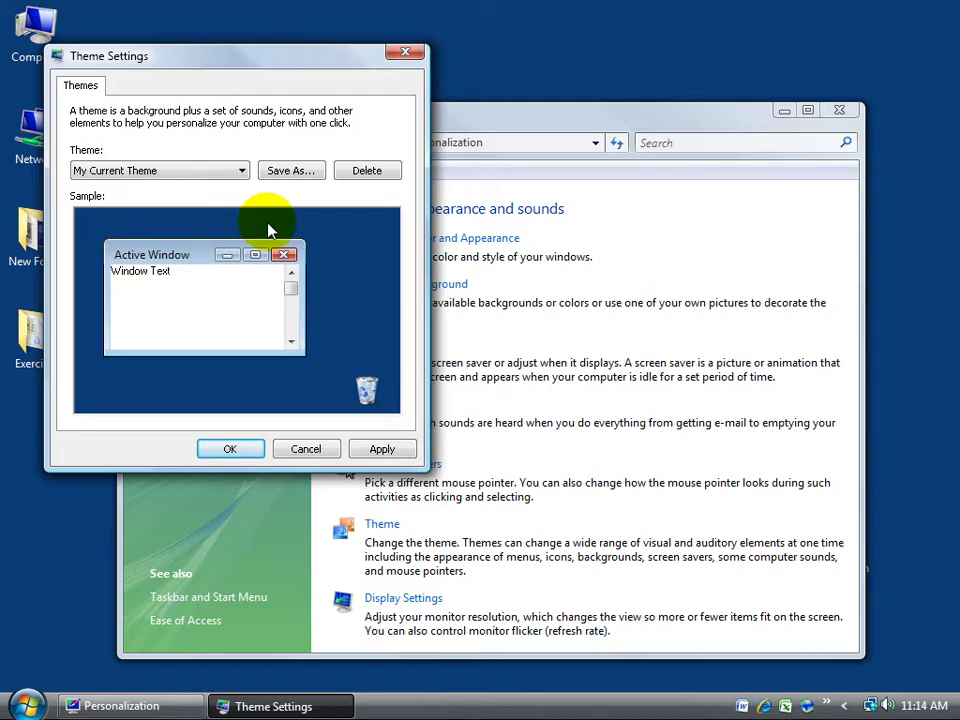
click(240, 172)
click(215, 199)
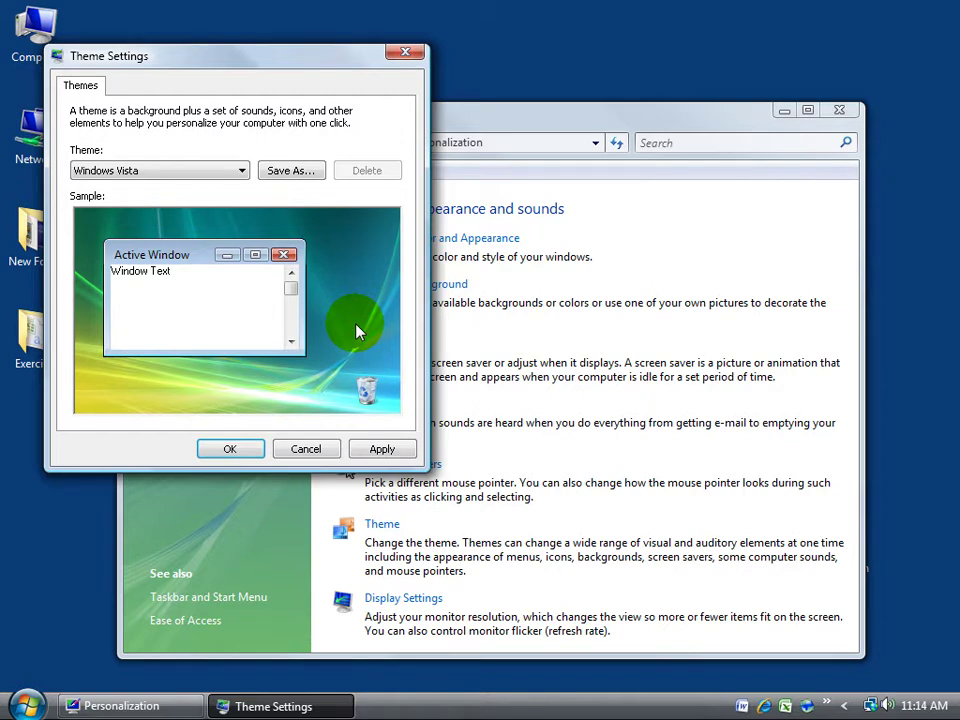
Apply the Windows Classic theme to the desktop.
click(231, 171)
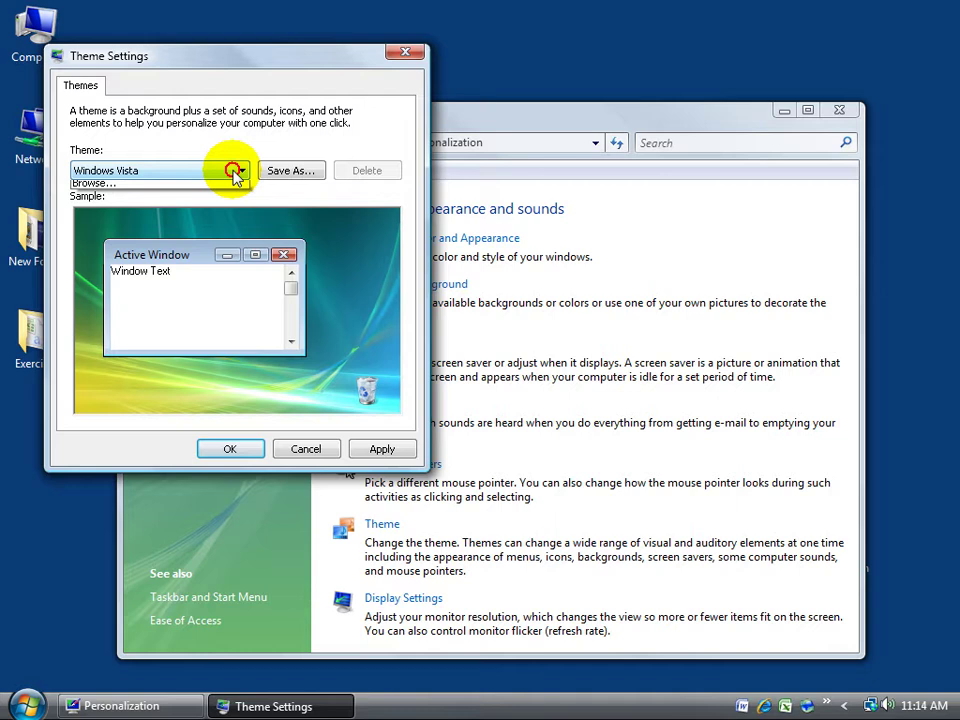
click(214, 212)
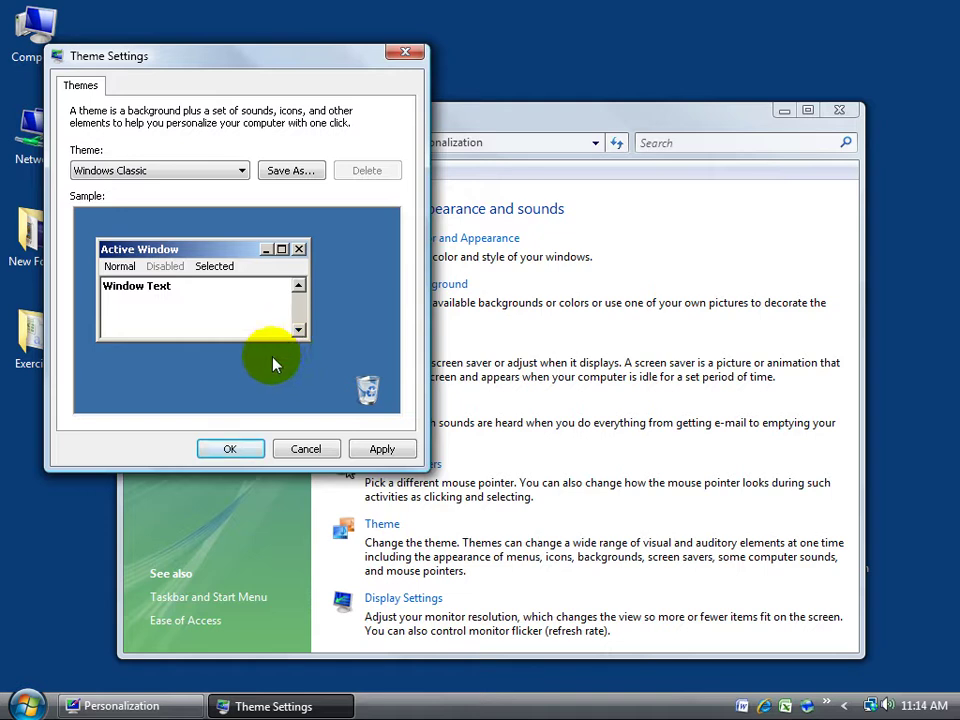
click(371, 447)
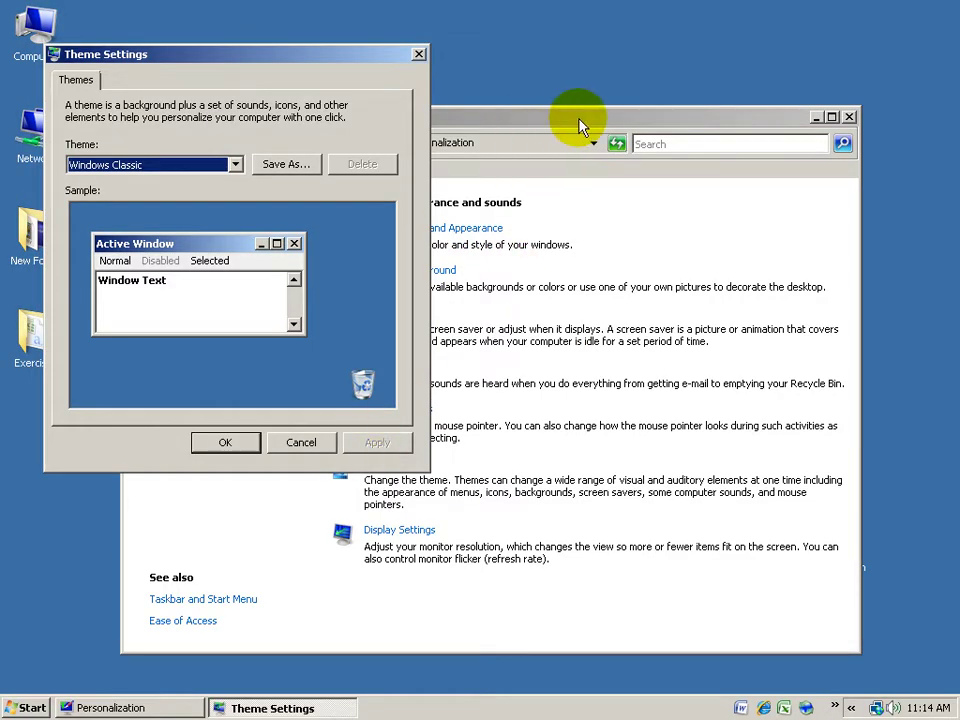
drag(579, 120, 610, 100)
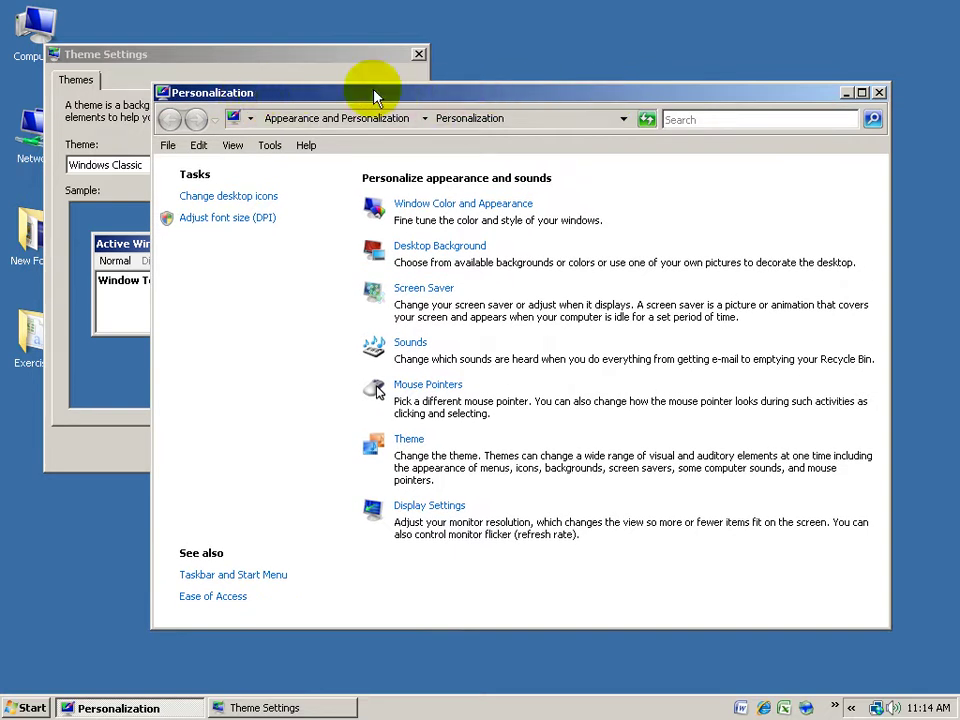
Reselect the Windows Vista theme, apply it, and confirm with OK.
click(133, 71)
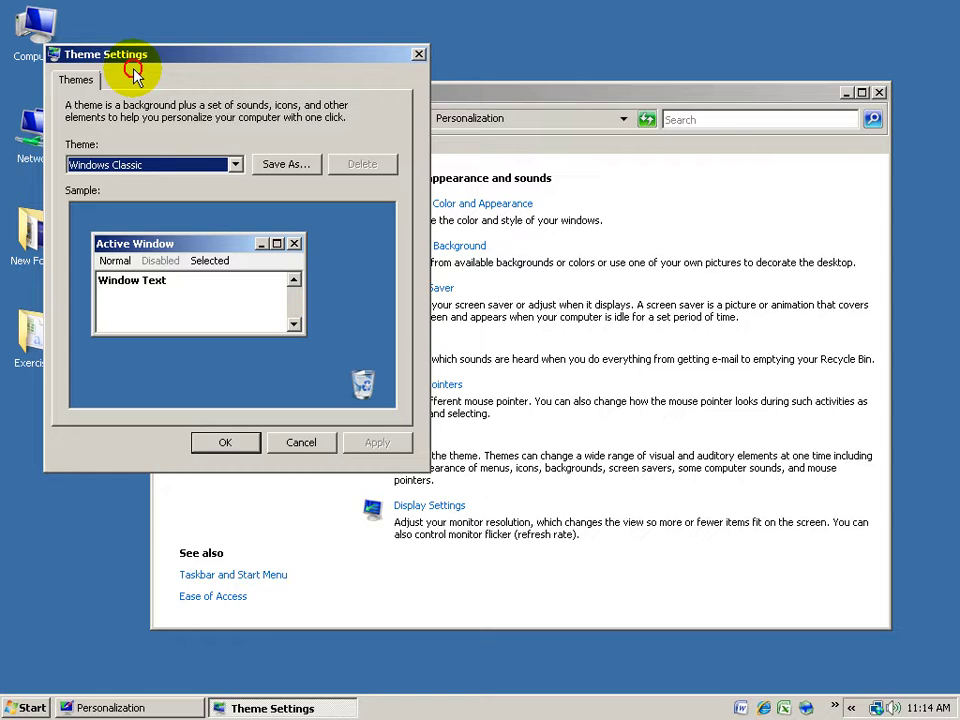
click(235, 164)
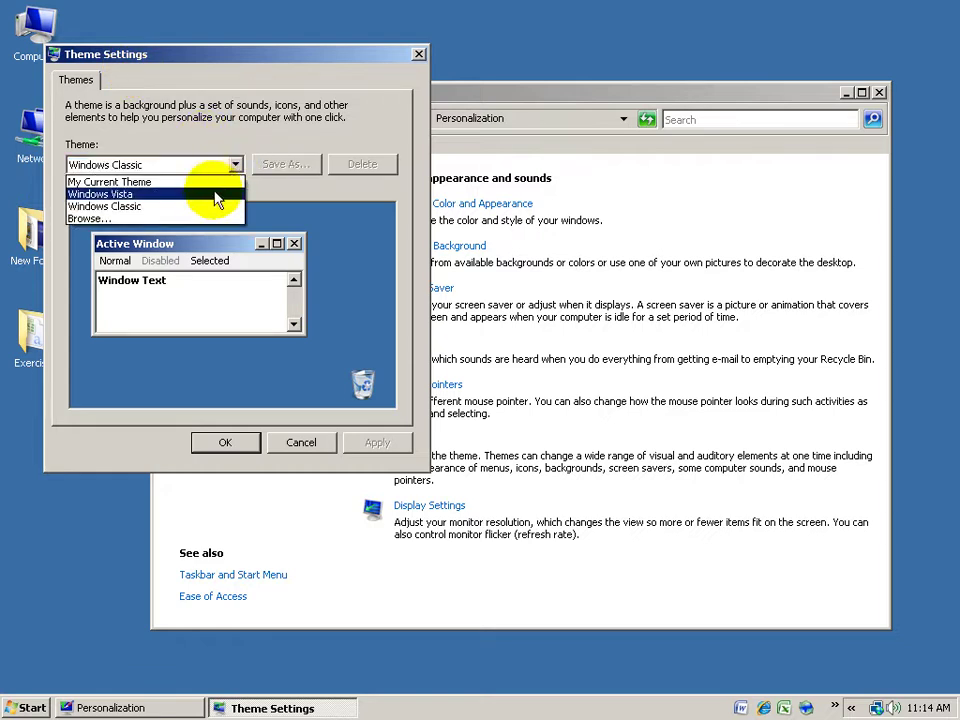
click(211, 195)
click(377, 442)
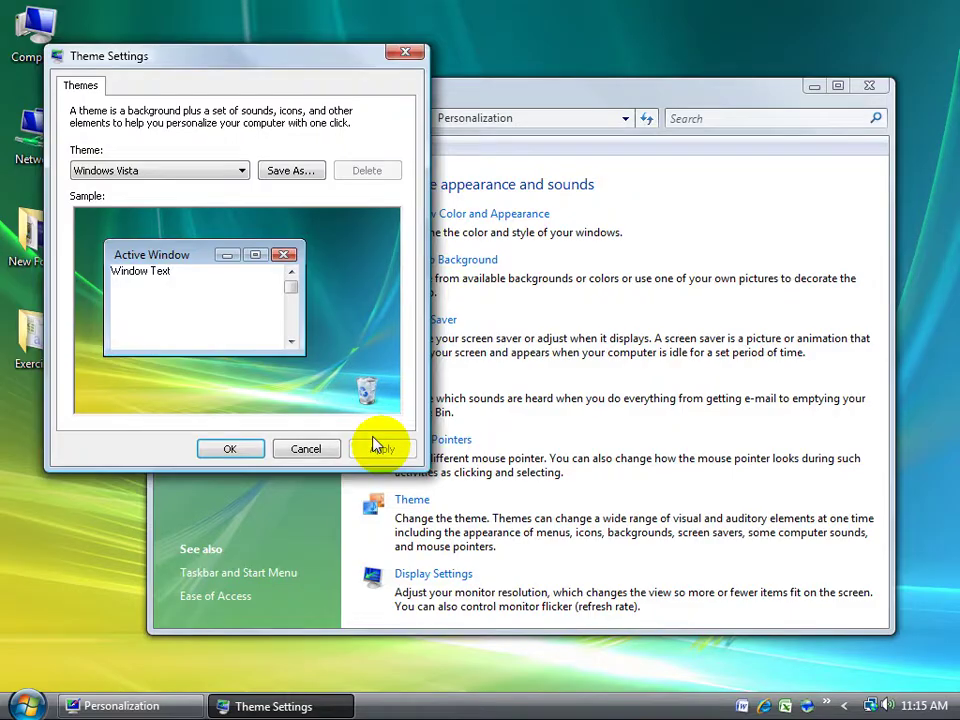
click(234, 447)
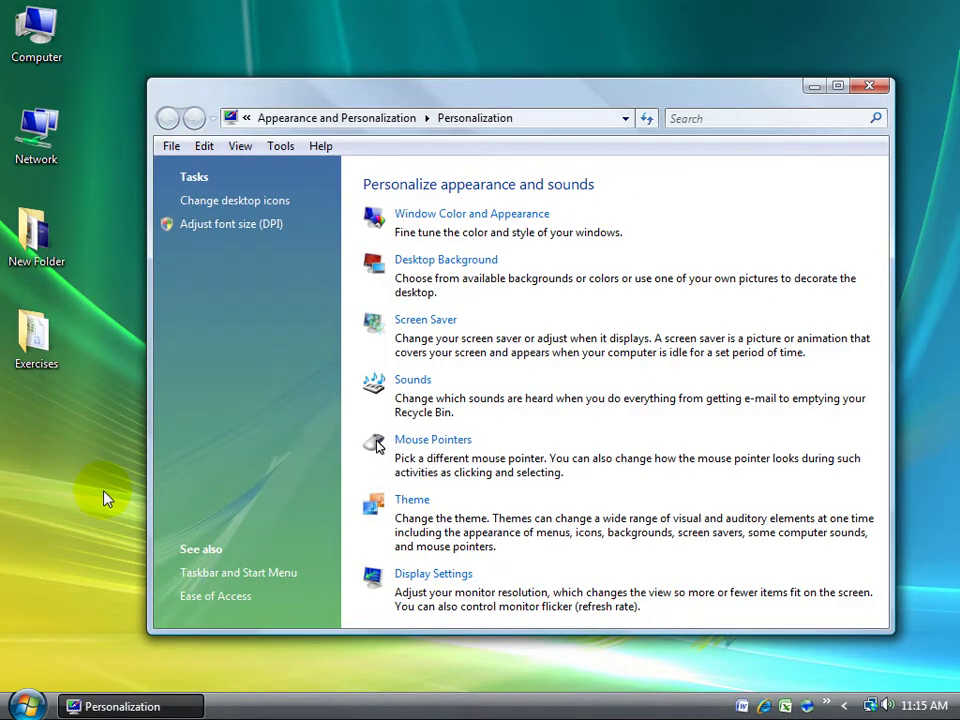
Set the desktop background to a solid dark blue colour.
click(446, 259)
click(480, 255)
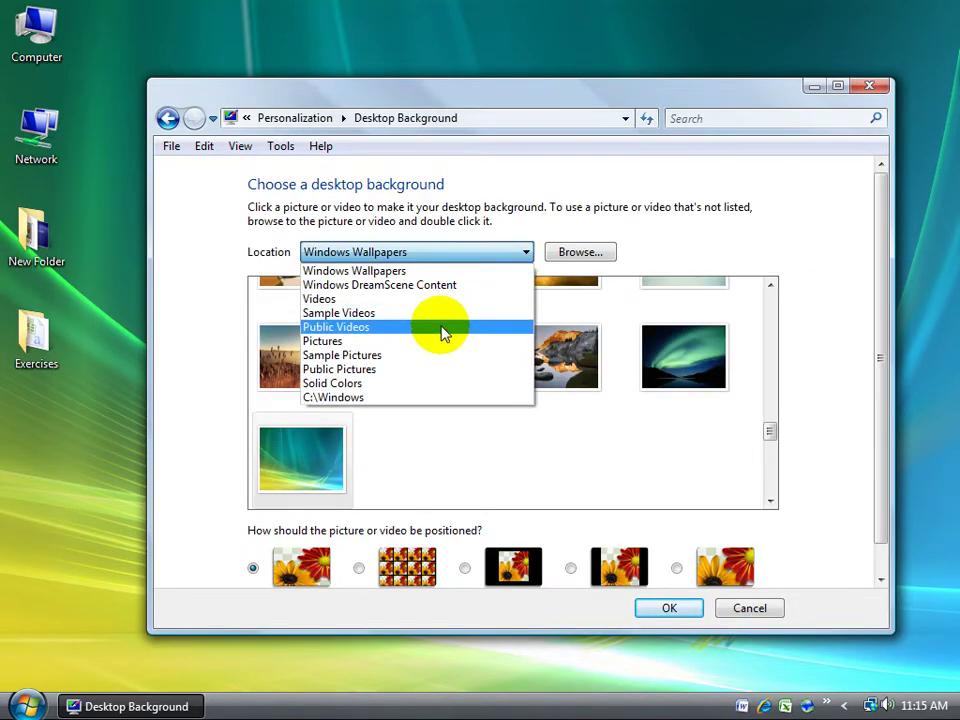
click(416, 390)
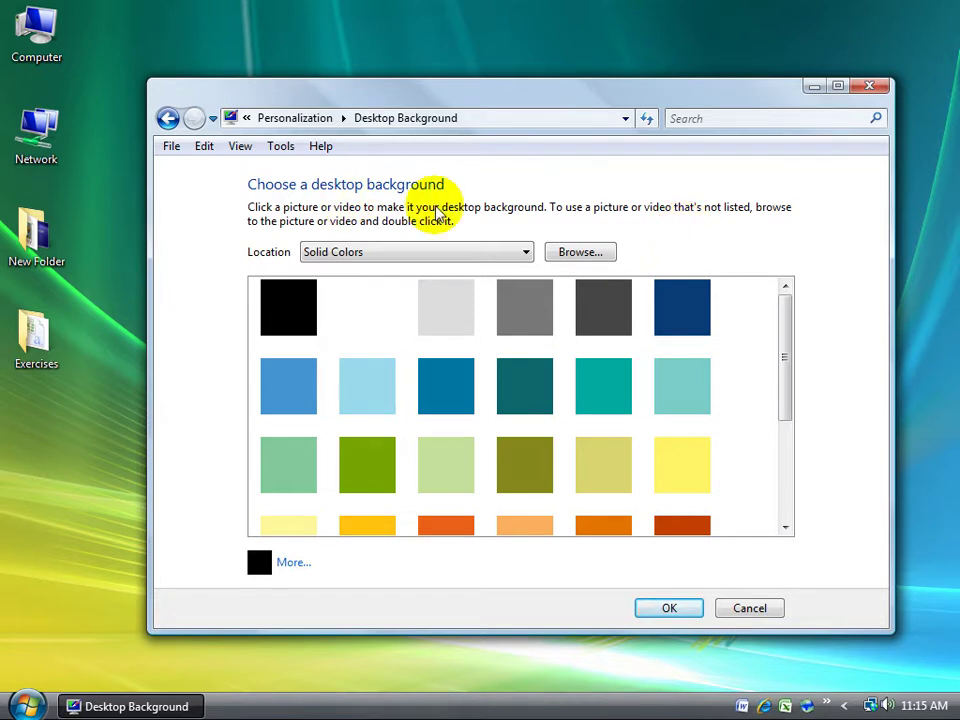
click(684, 310)
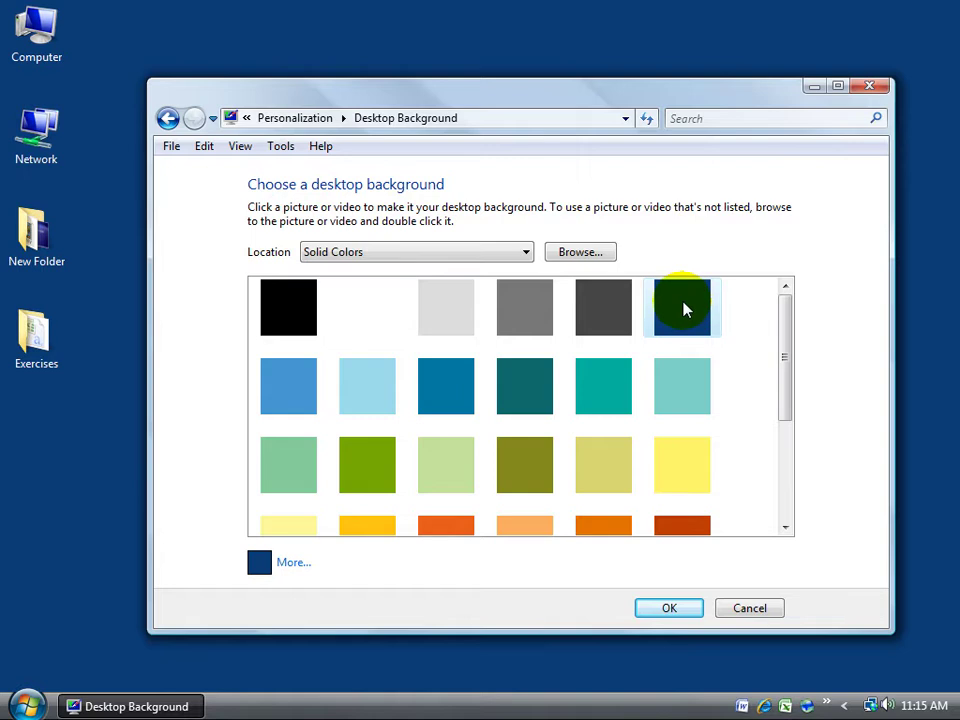
click(672, 608)
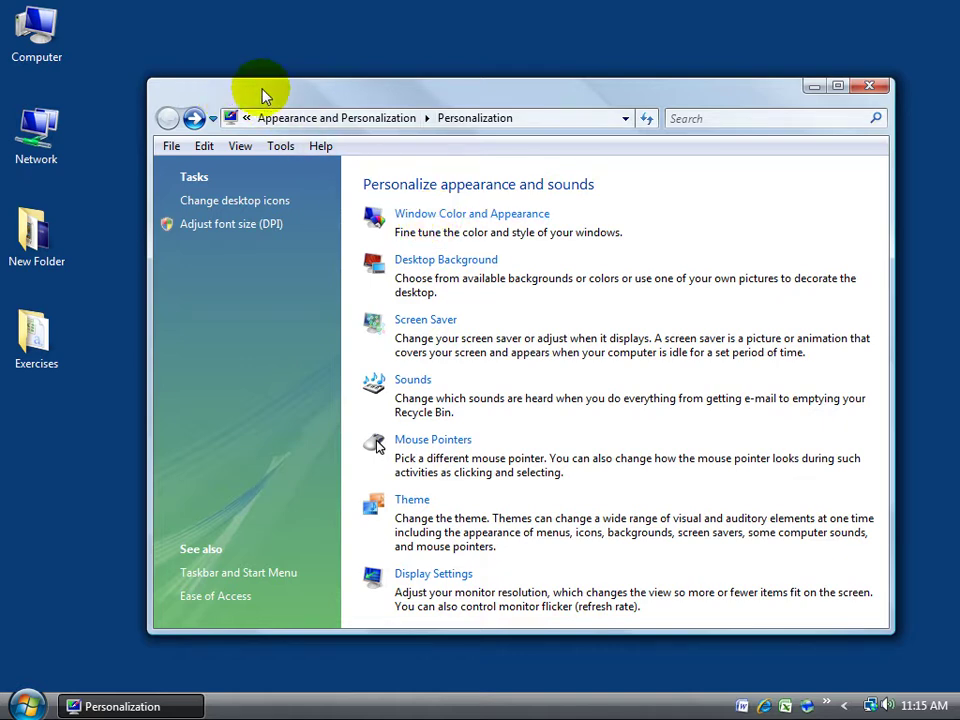
Try Blue at higher intensity, then settle on the Default window colour with transparency off.
click(440, 215)
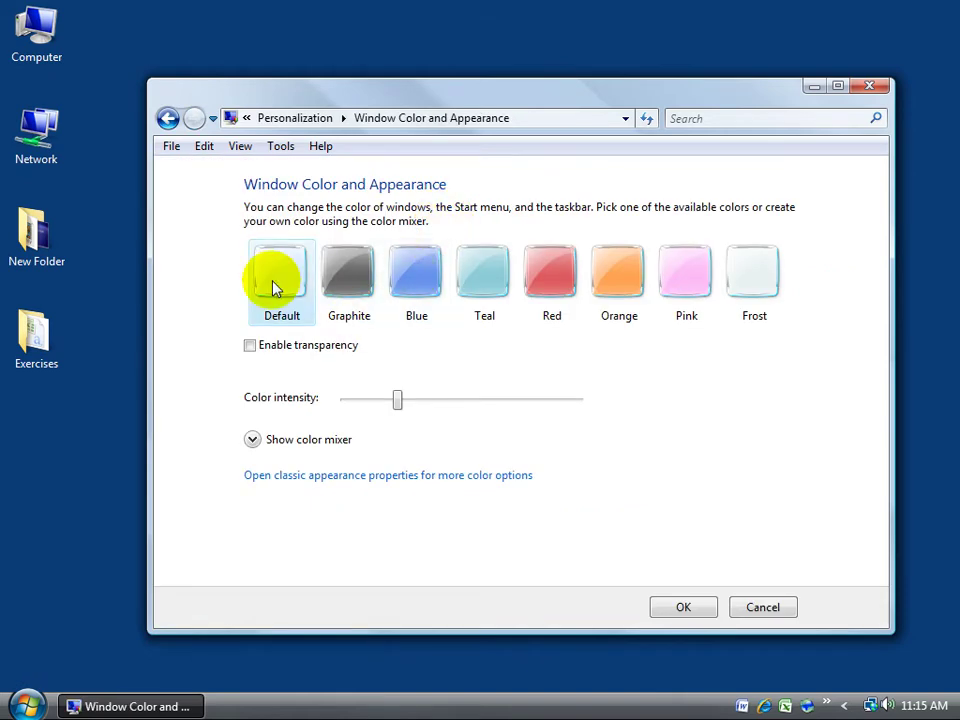
click(252, 347)
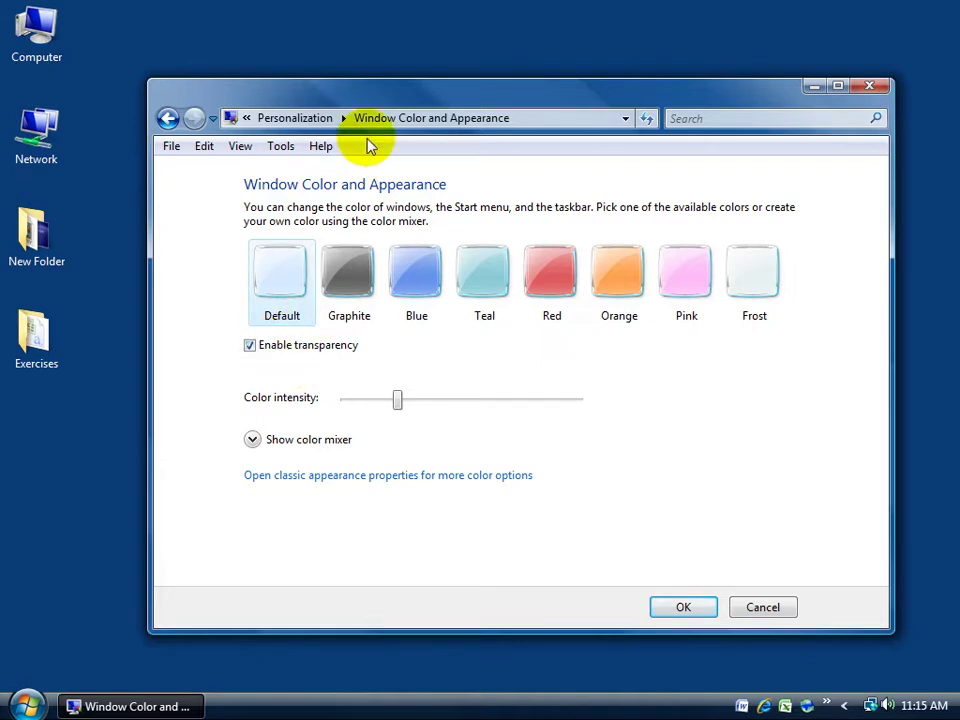
drag(429, 96, 291, 128)
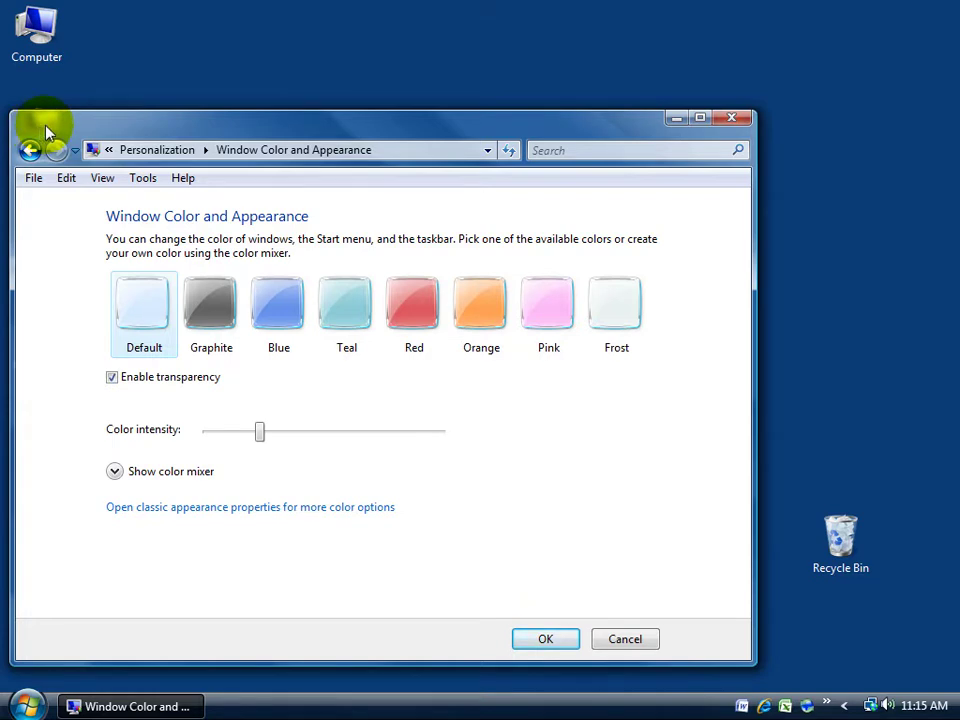
drag(45, 130, 98, 136)
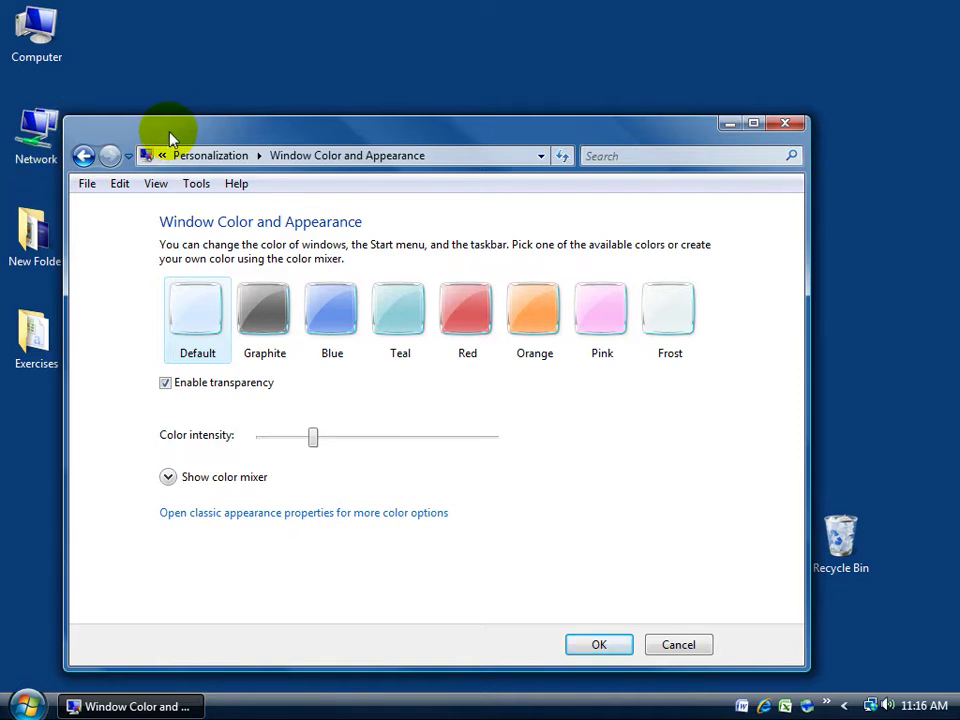
click(170, 384)
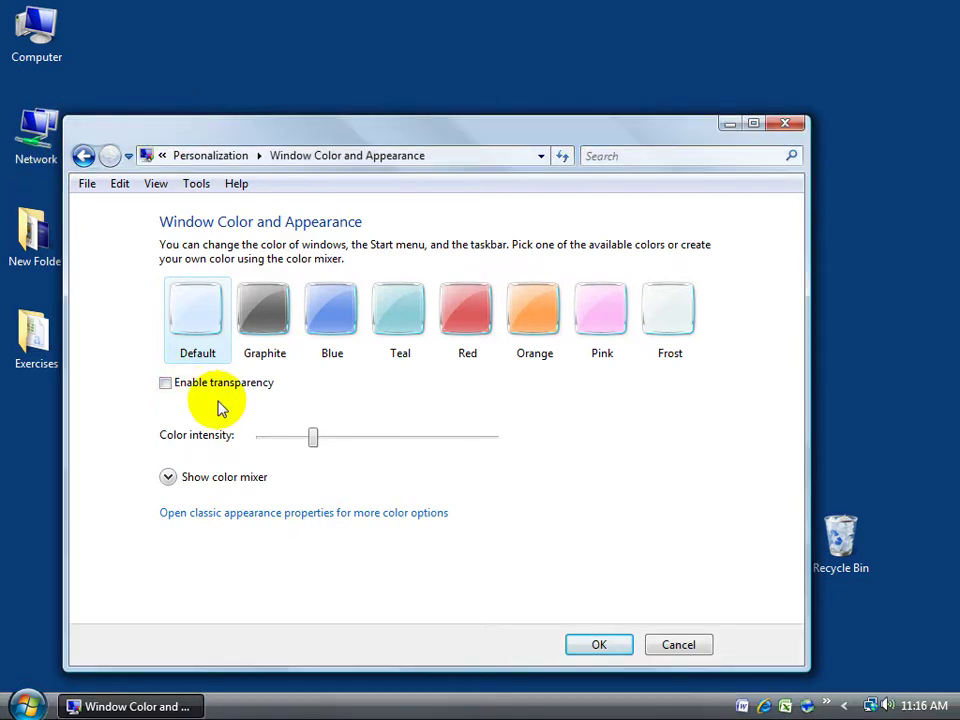
click(336, 322)
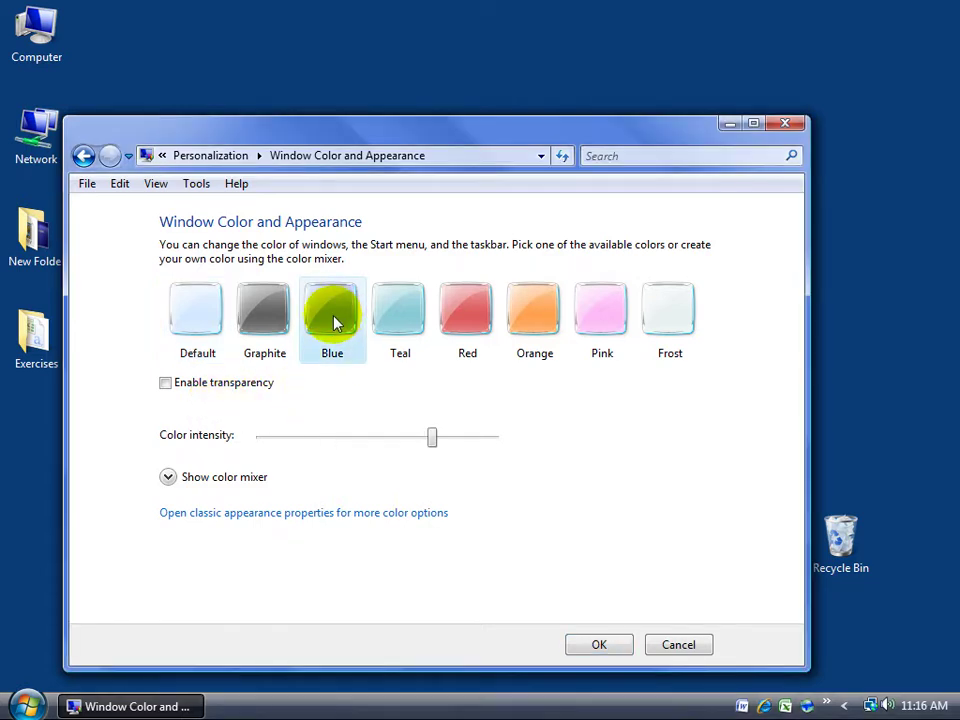
drag(433, 438, 258, 454)
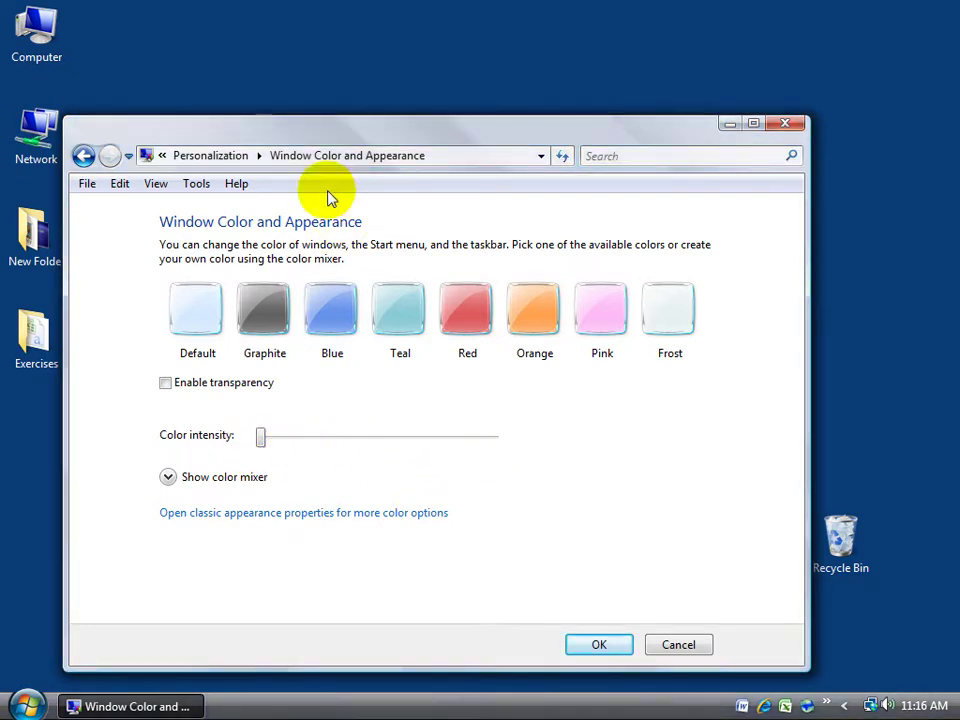
click(185, 316)
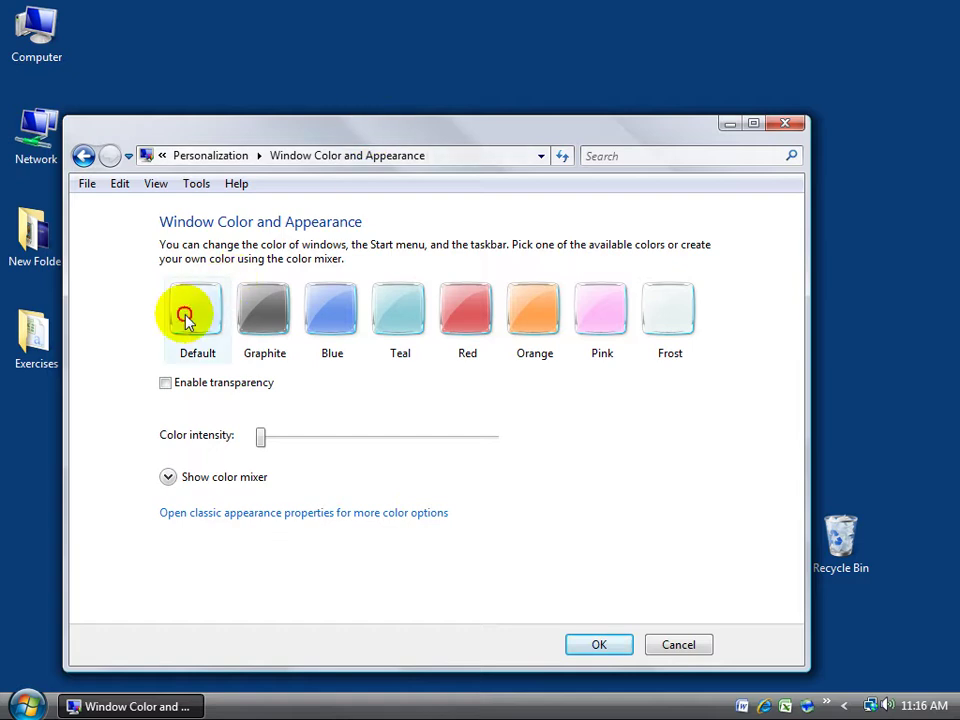
Preview the Windows Standard, Classic and High Contrast schemes, then choose Windows Aero.
click(278, 514)
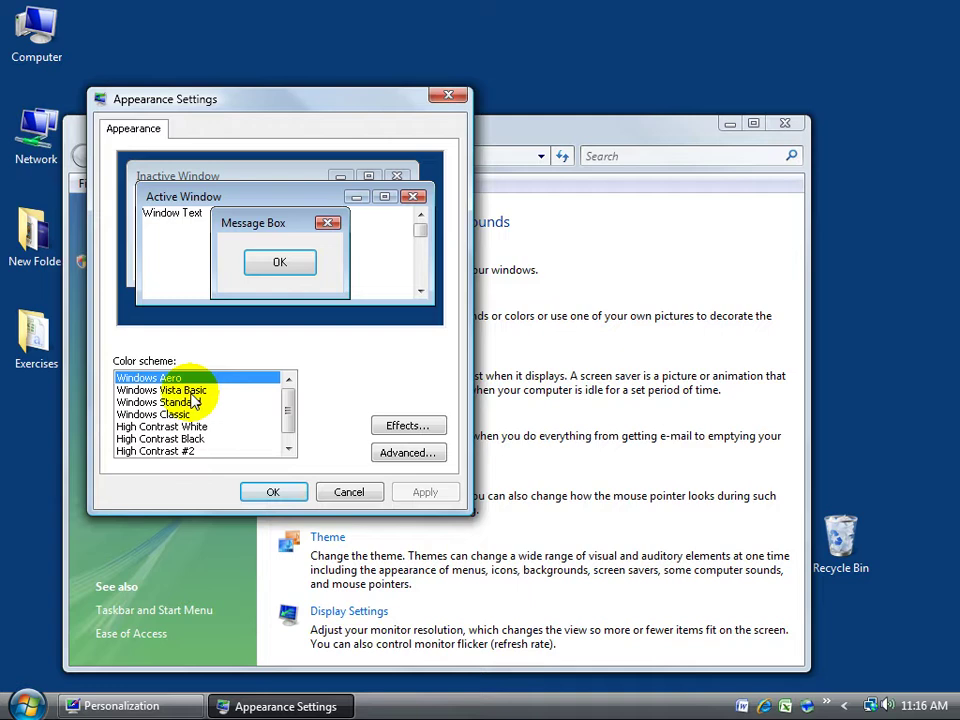
click(160, 402)
click(172, 414)
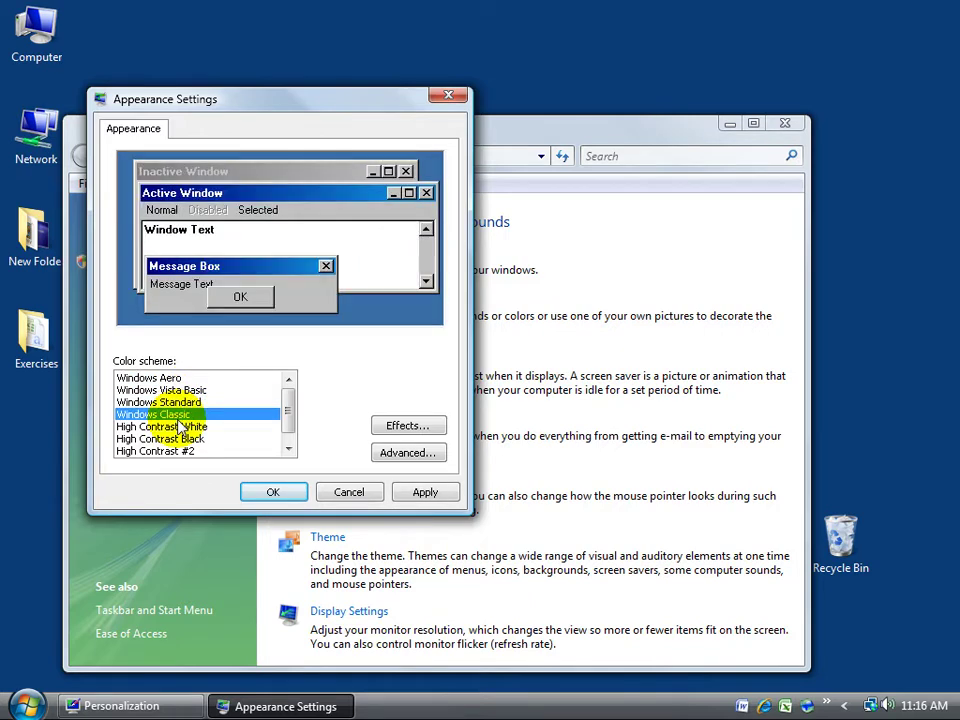
click(172, 403)
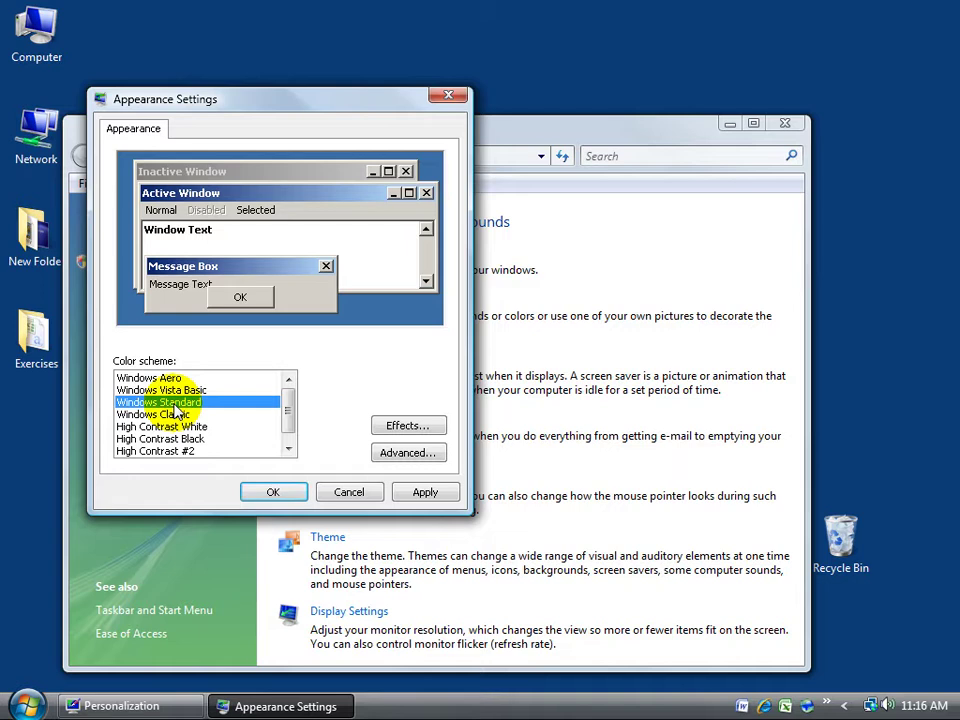
click(165, 426)
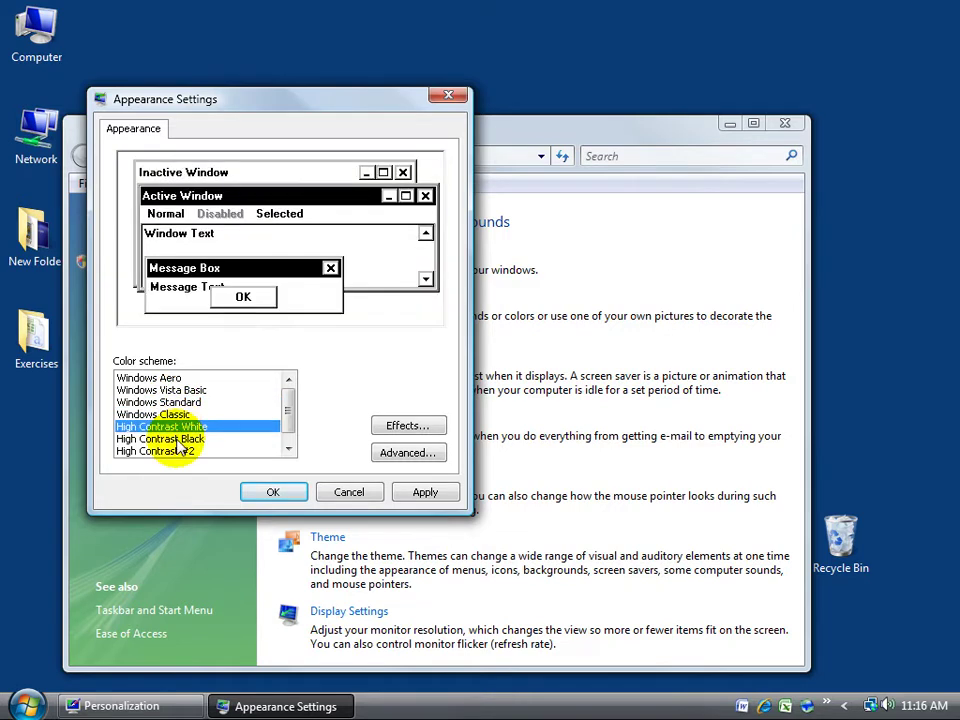
click(178, 440)
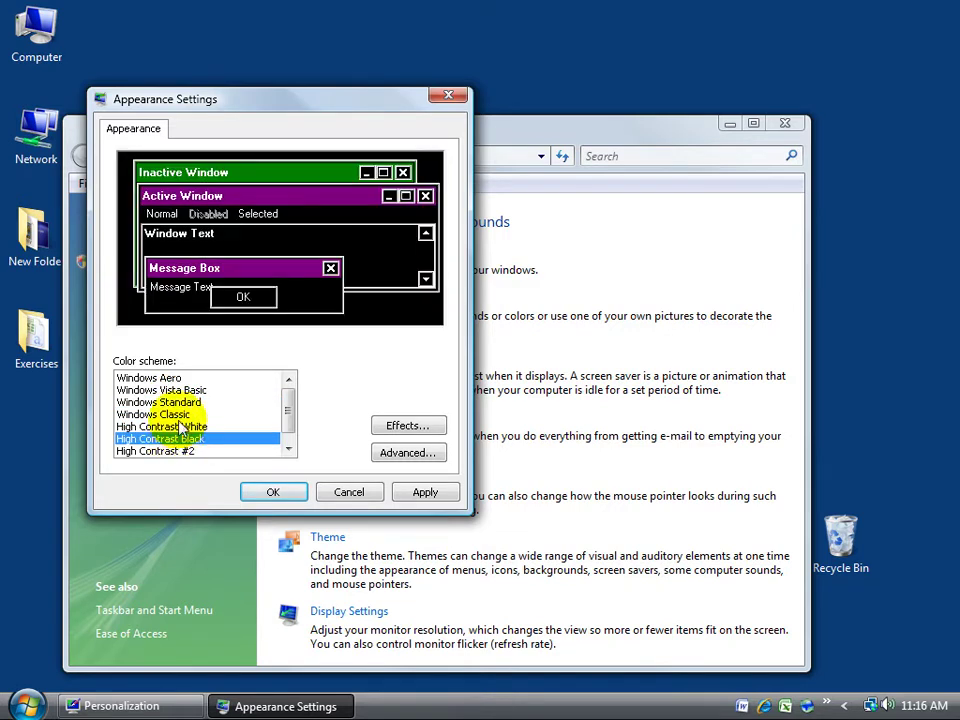
click(198, 378)
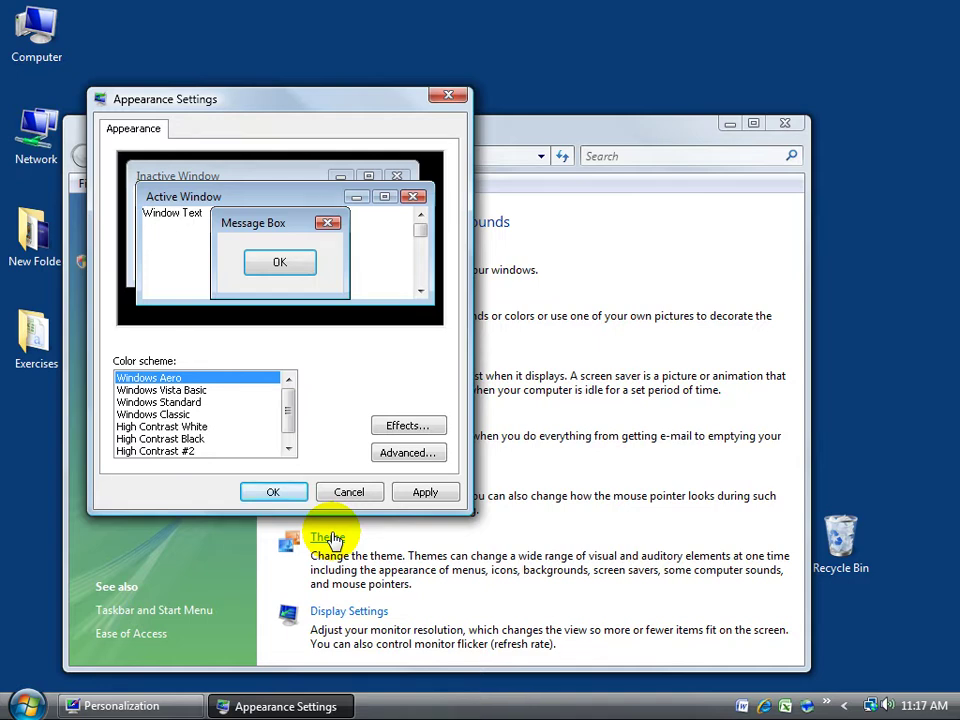
click(185, 389)
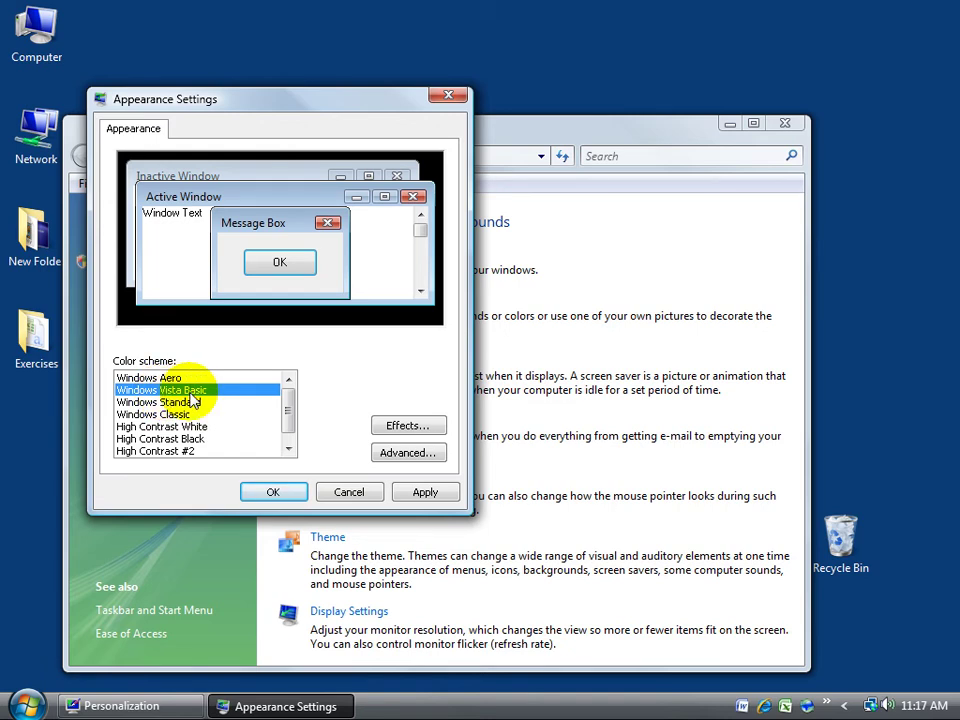
key(Up)
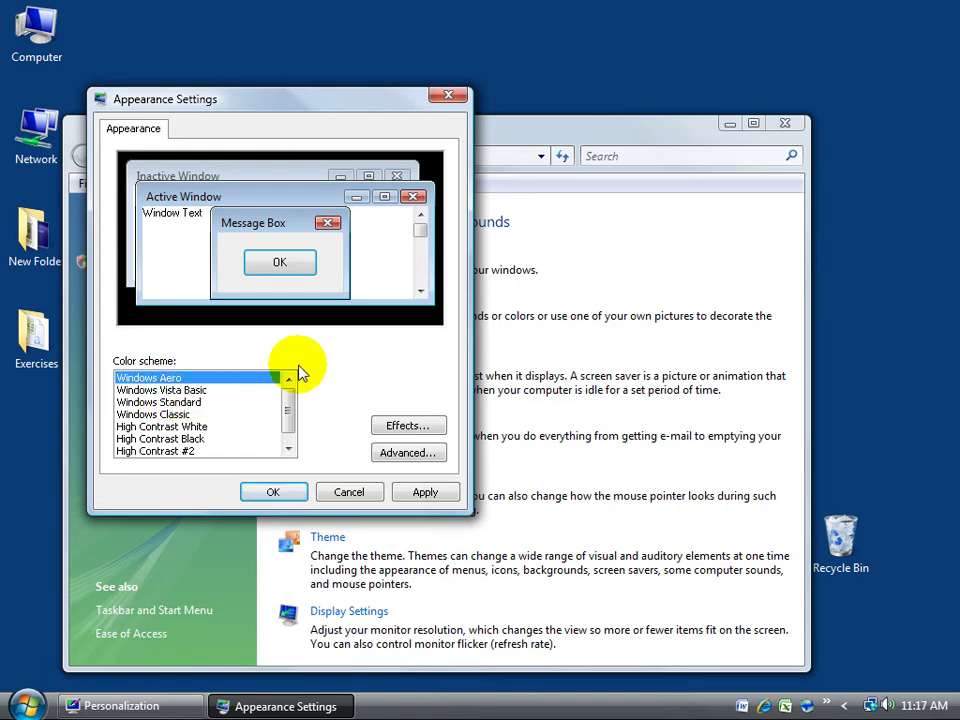